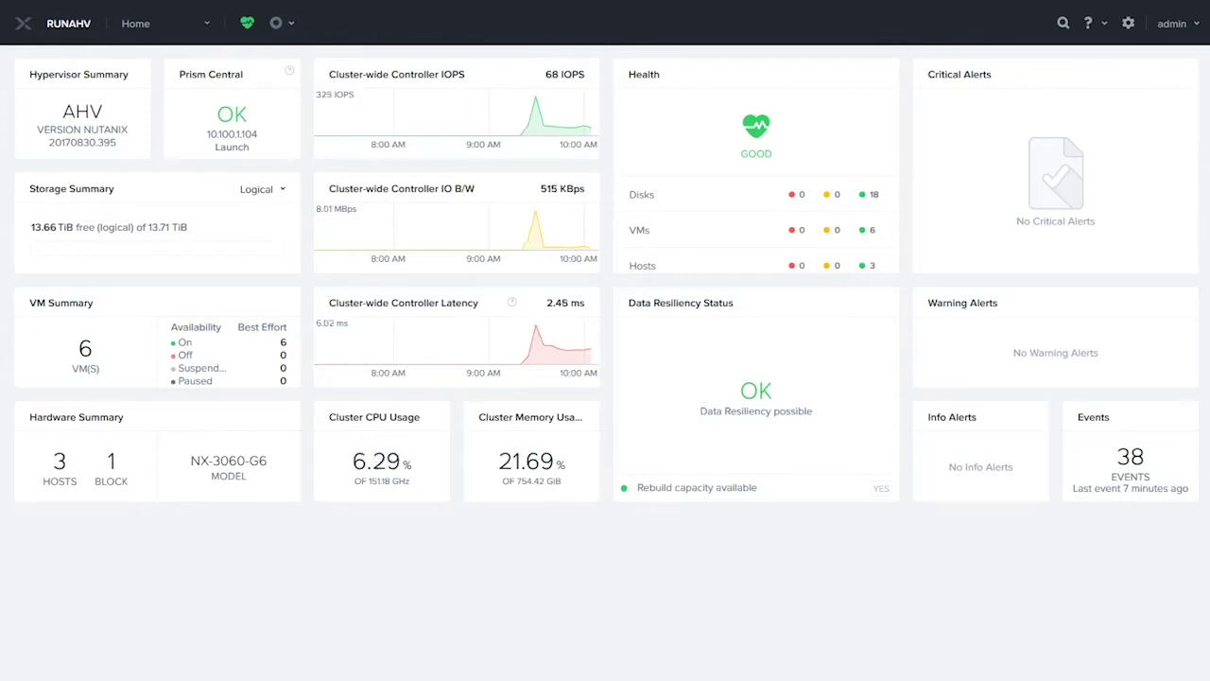
- Bring up the cluster page list from RUNAHV's Home dashboard, which shows AHV 20170830.395
left_click(142, 26)
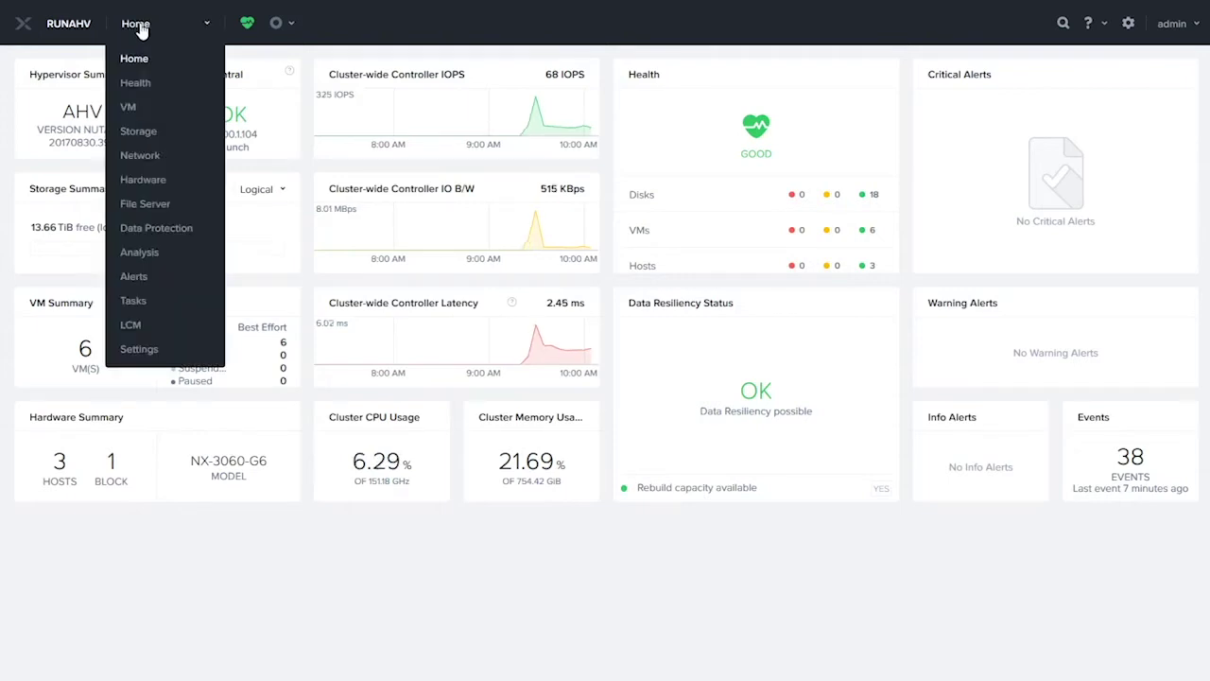
- Run an LCM inventory, which finds 4 software and 12 firmware updates, then start an NCC check
left_click(132, 325)
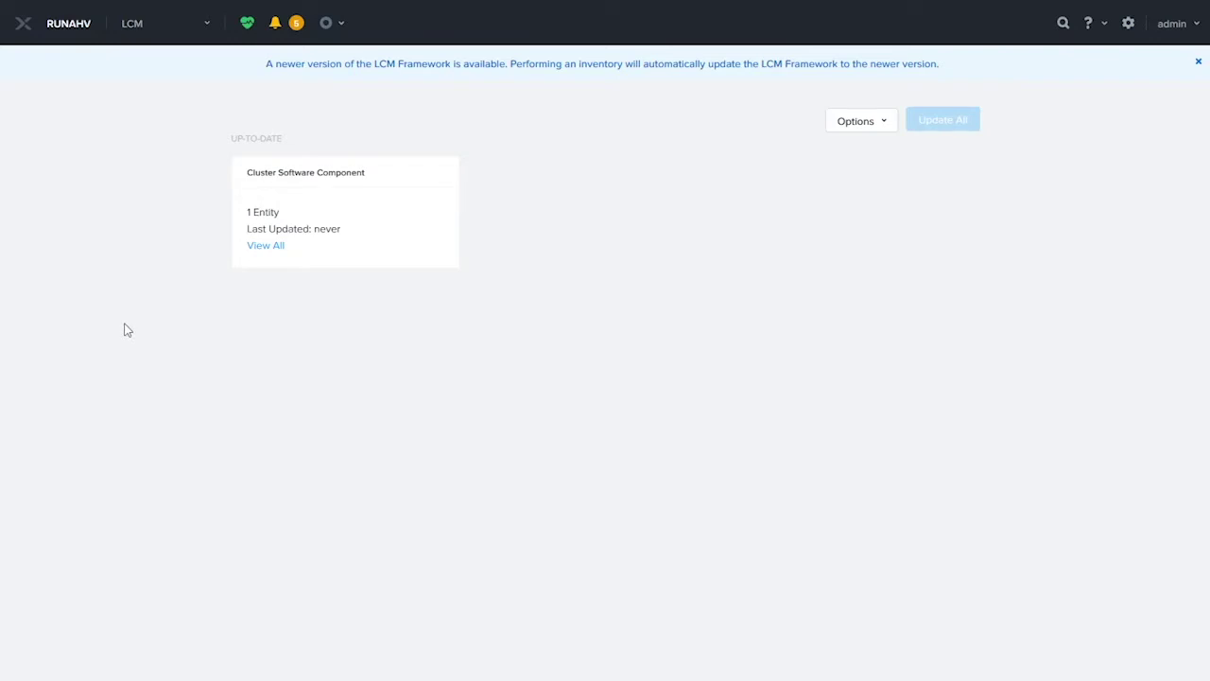
left_click(872, 123)
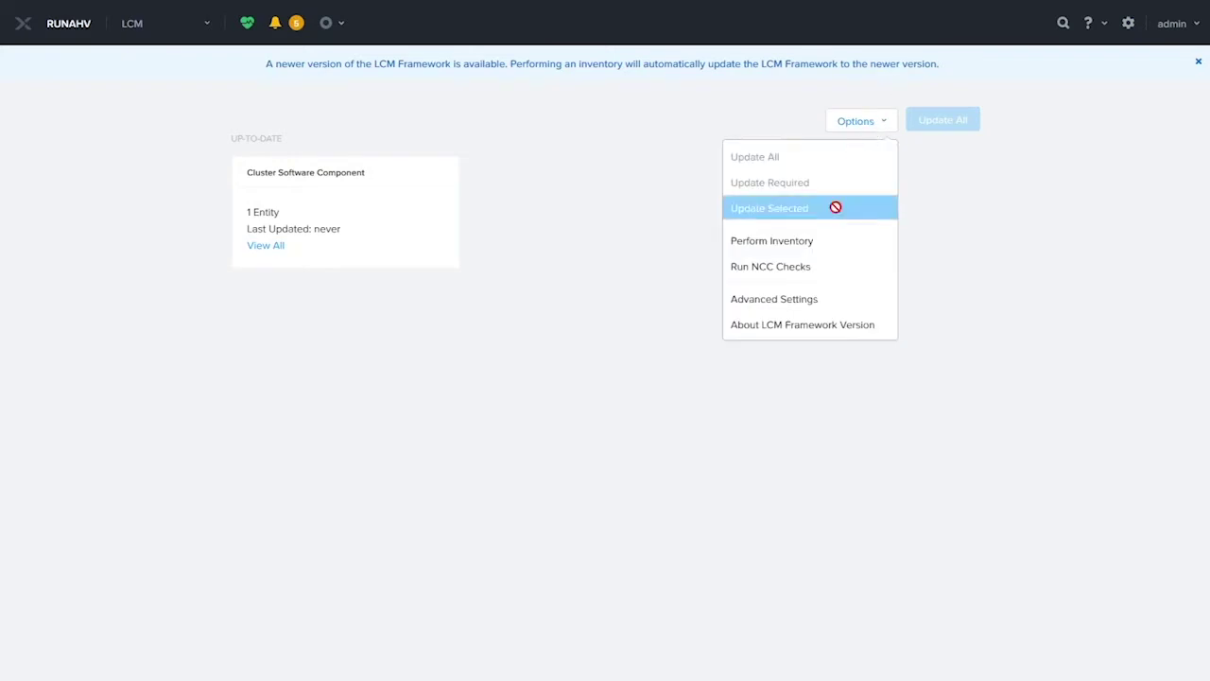
left_click(812, 245)
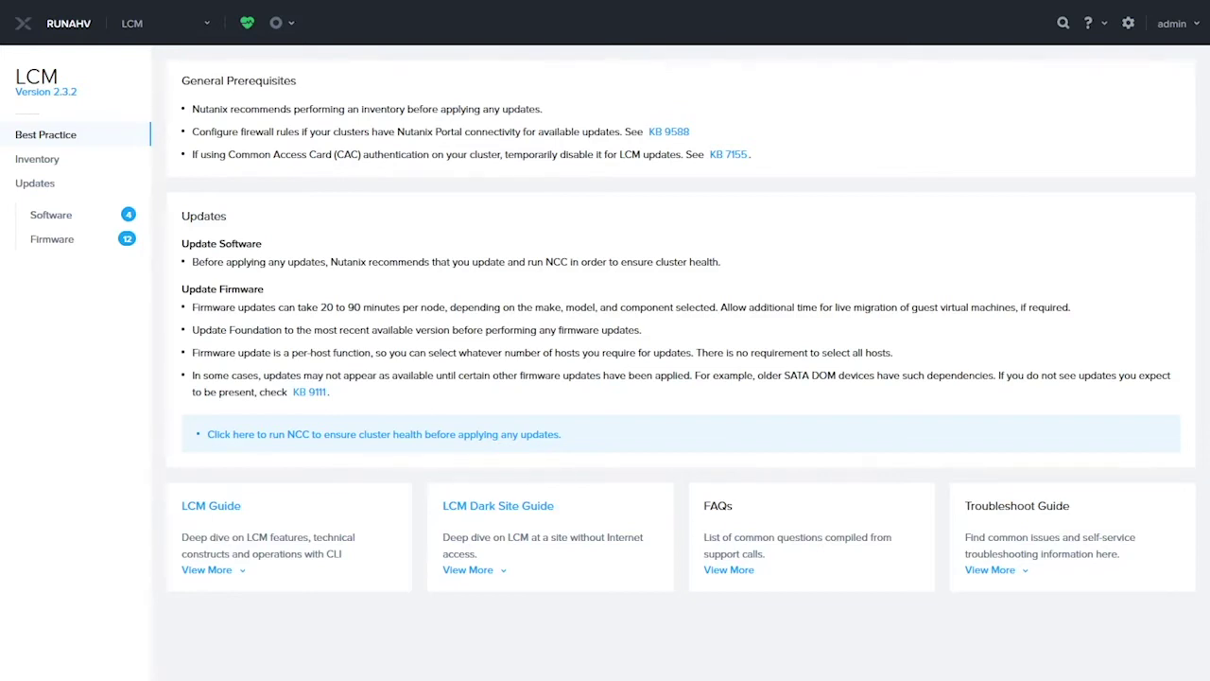
left_click(400, 435)
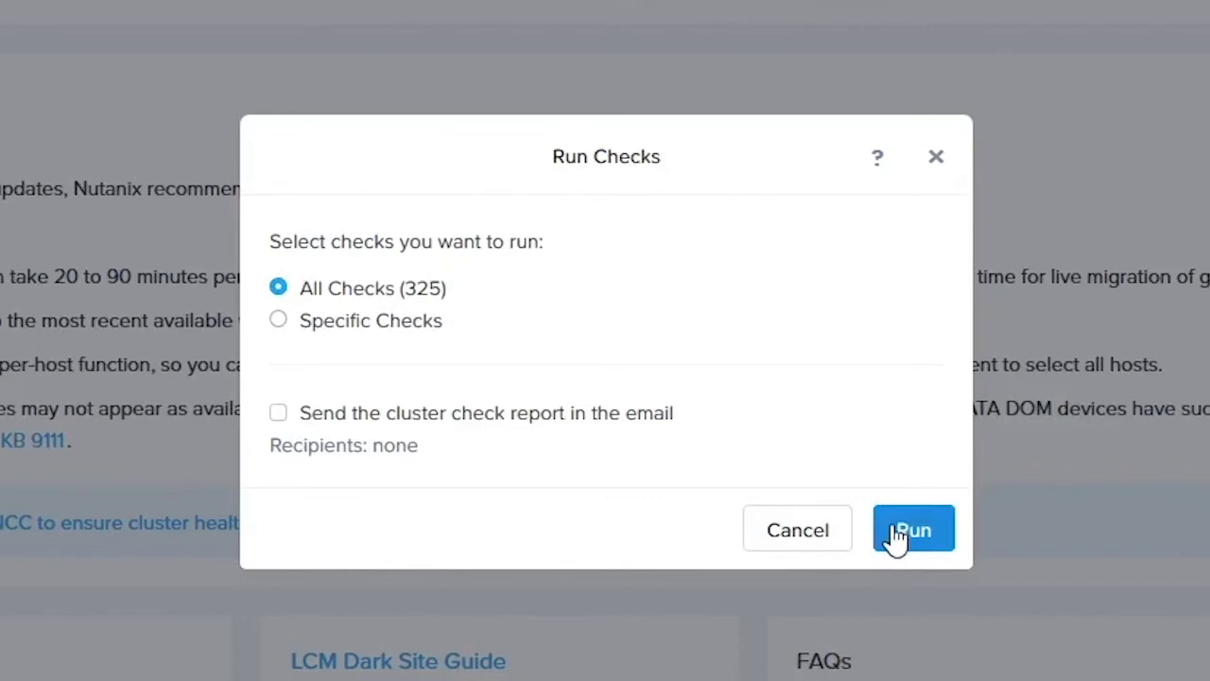
- Launch the NCC run of all 325 checks, then bring up the cluster page list
left_click(896, 535)
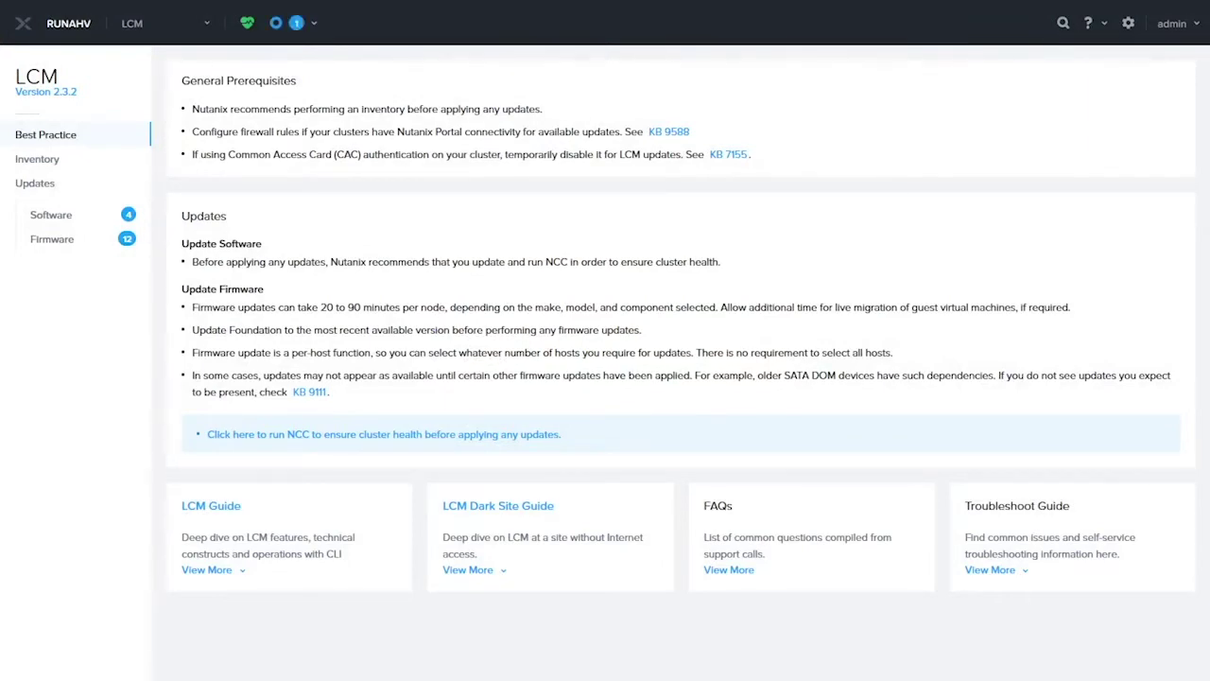
left_click(153, 29)
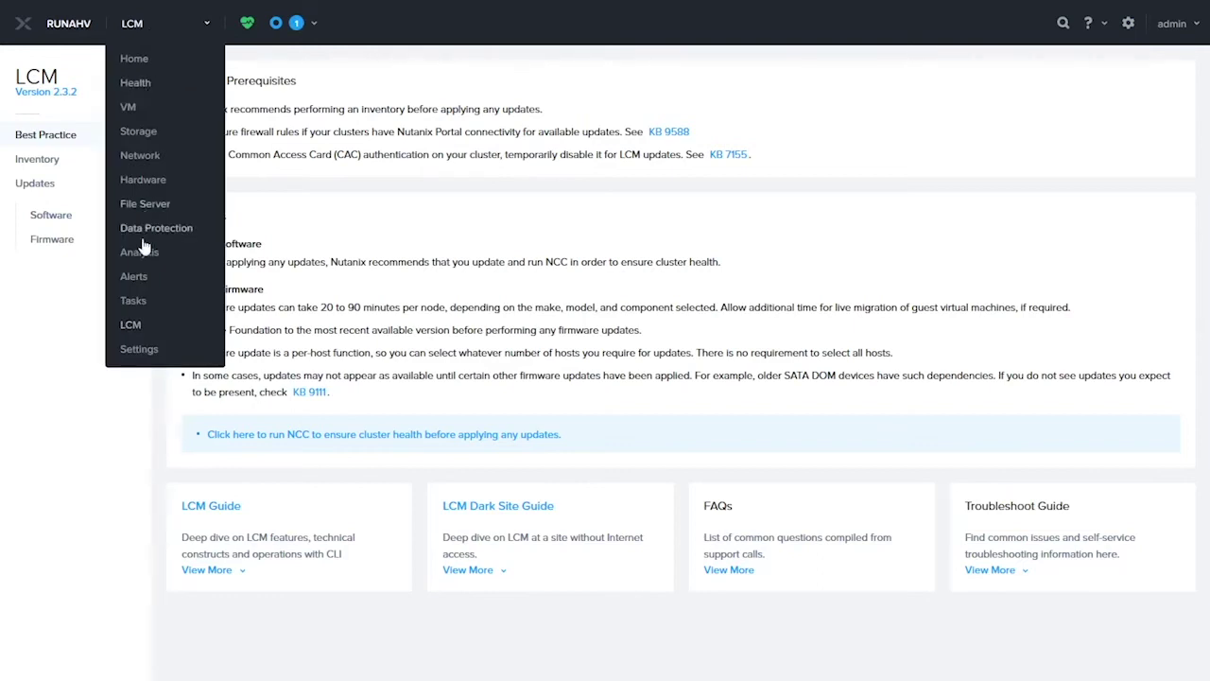
left_click(134, 301)
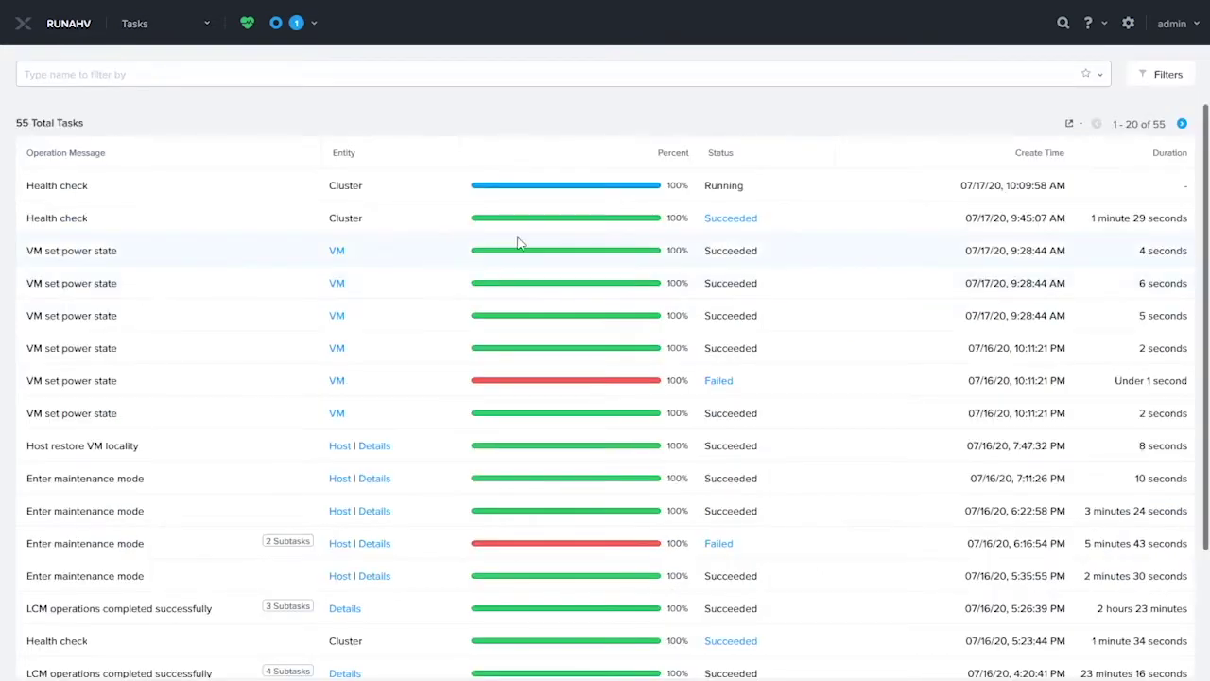
left_click(738, 224)
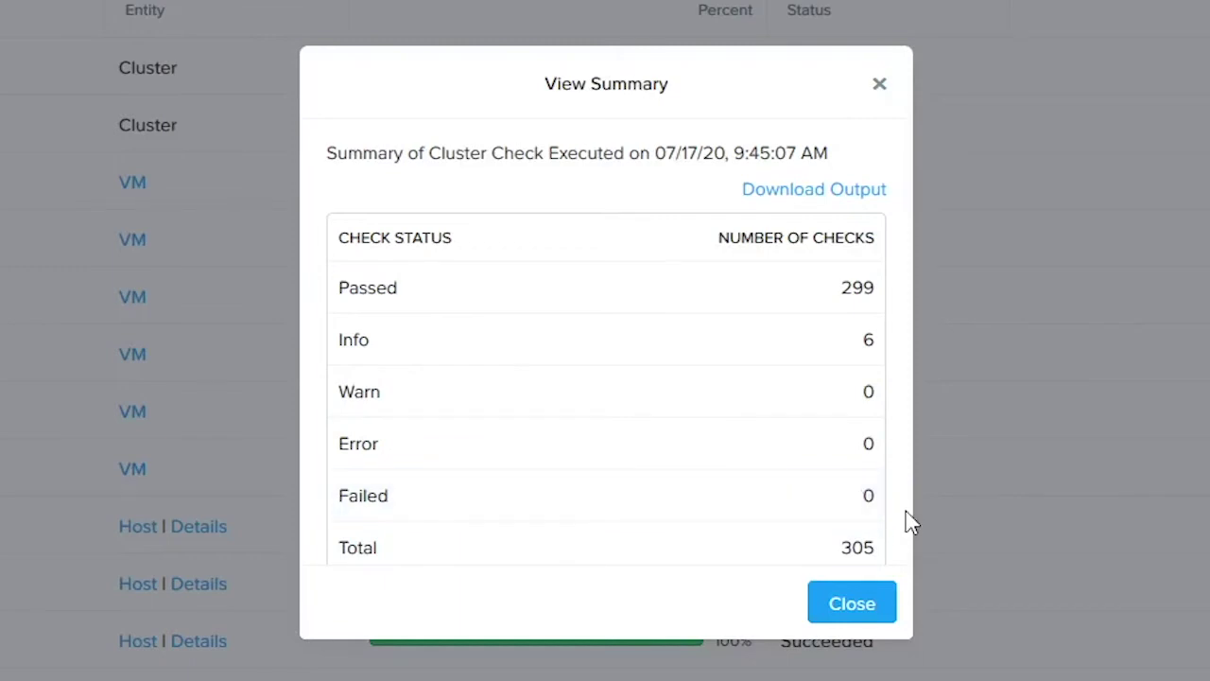
left_click(851, 603)
left_click(139, 26)
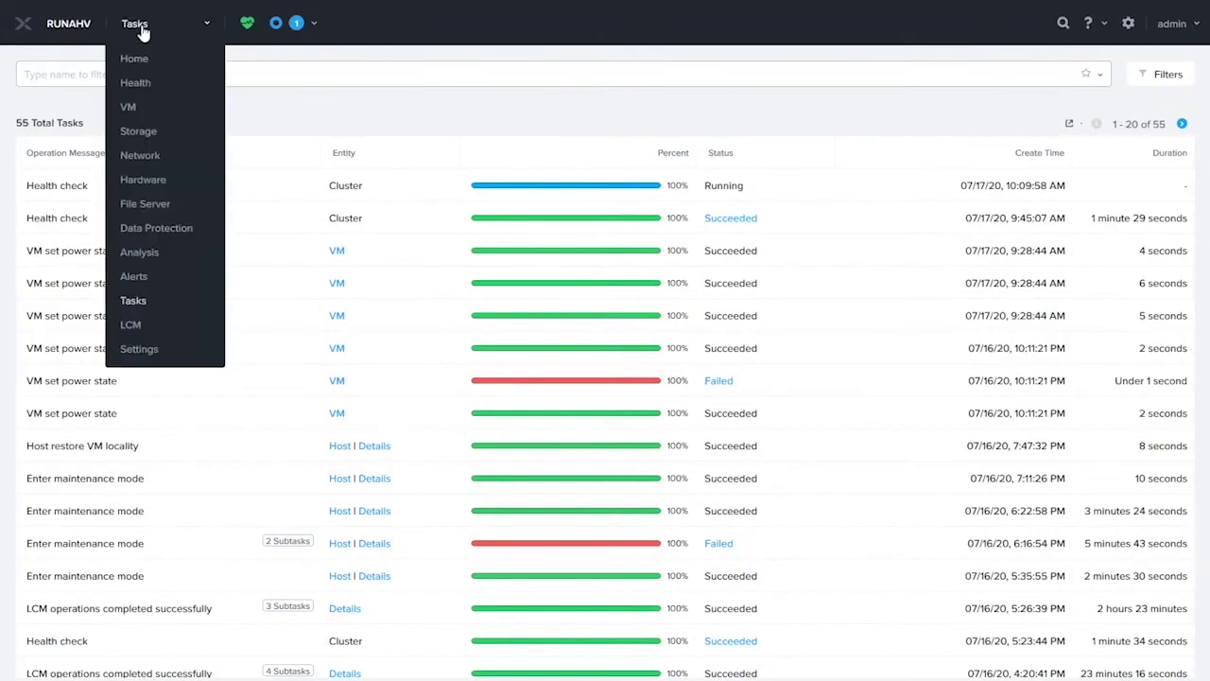
left_click(131, 325)
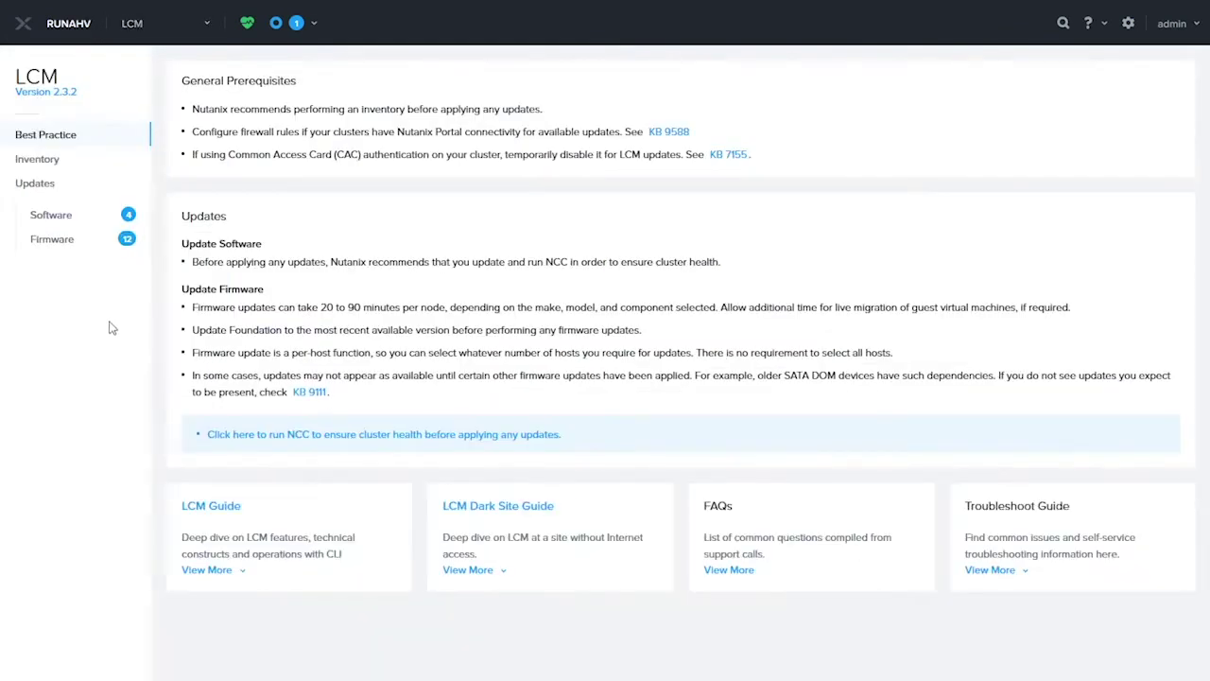
- Target AHV el6.nutanix.20170830.434 and AOS 5.15.1.1 in Software updates, then untick both rows
left_click(48, 216)
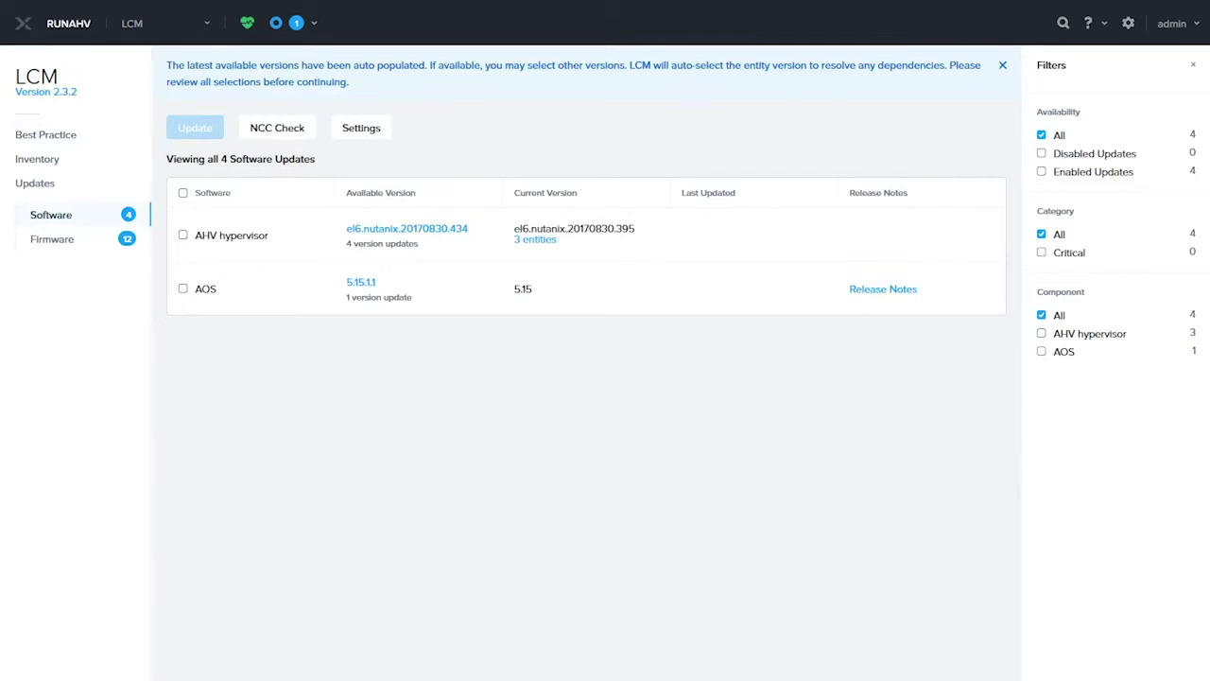
left_click(424, 230)
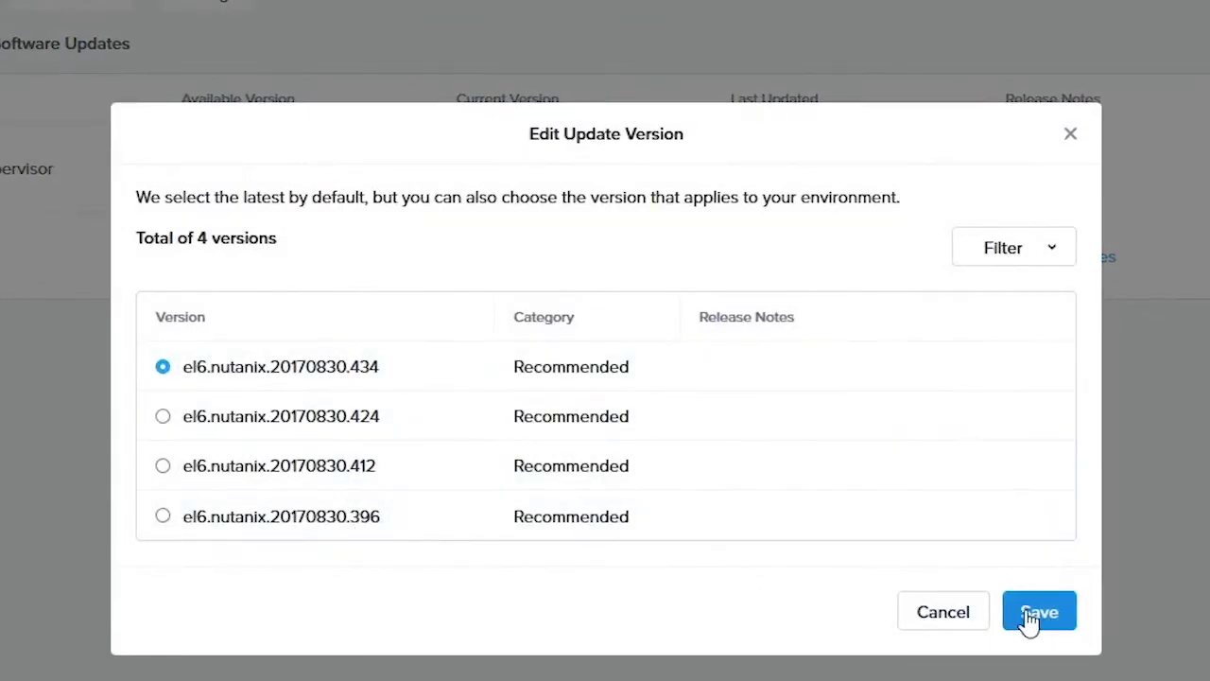
left_click(1031, 617)
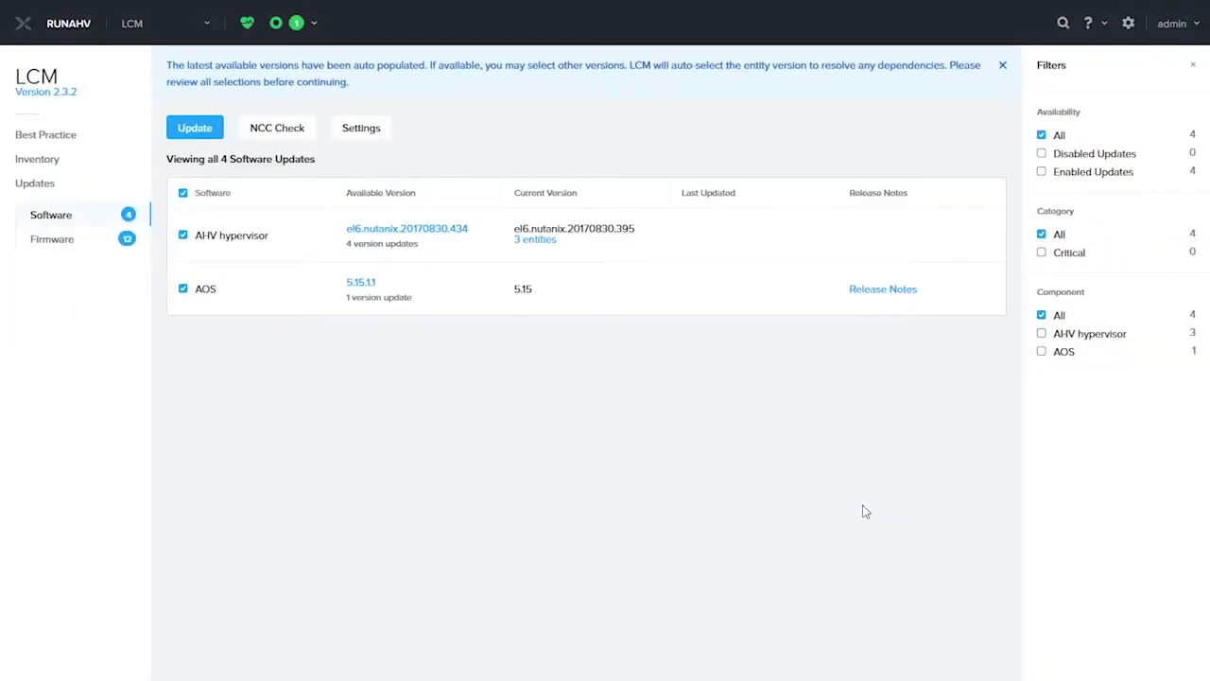
mouse_move(548, 244)
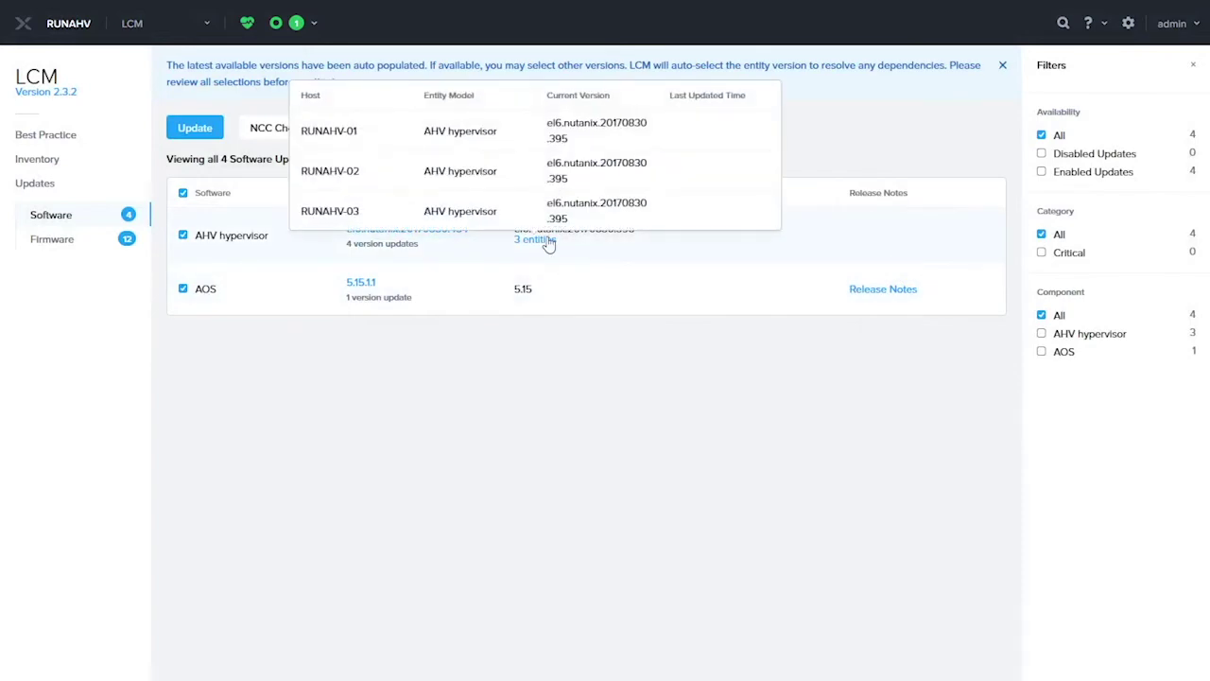
left_click(363, 283)
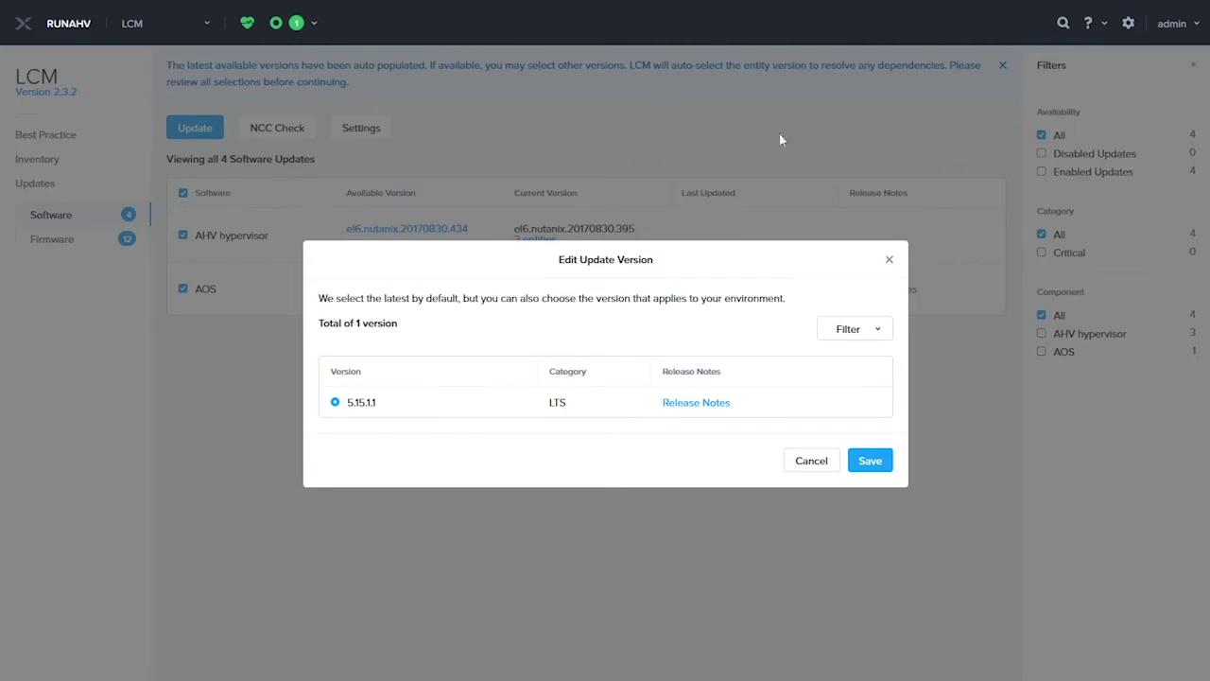
left_click(870, 463)
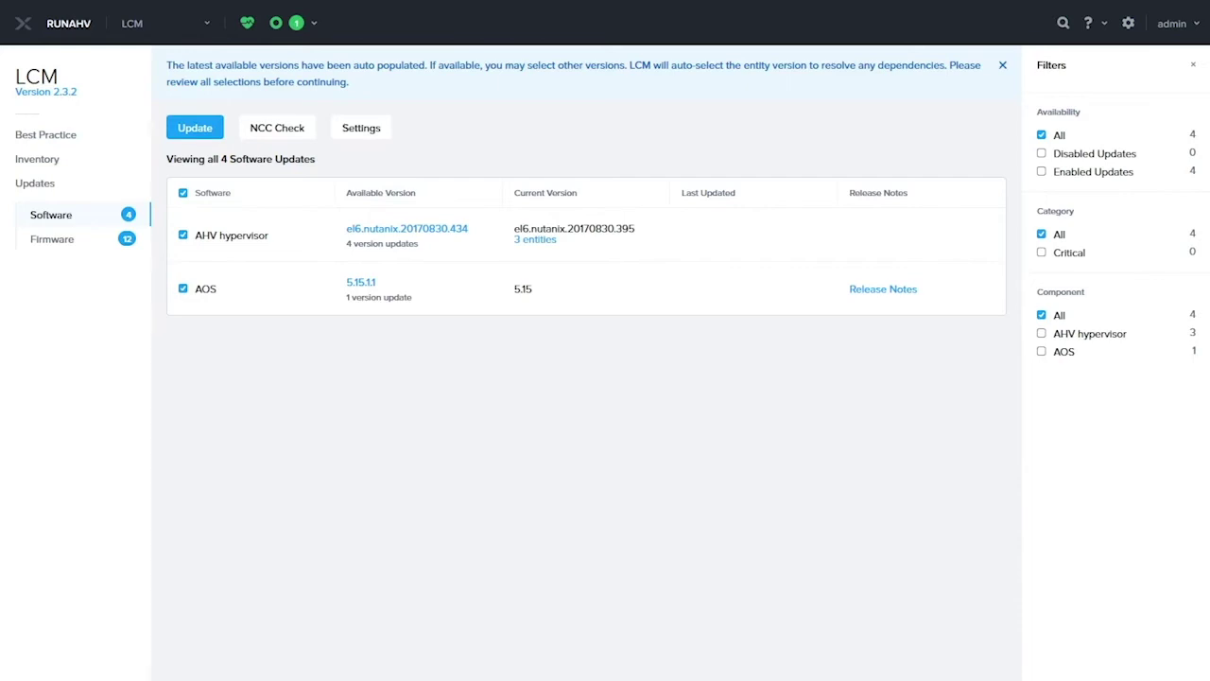
left_click(183, 236)
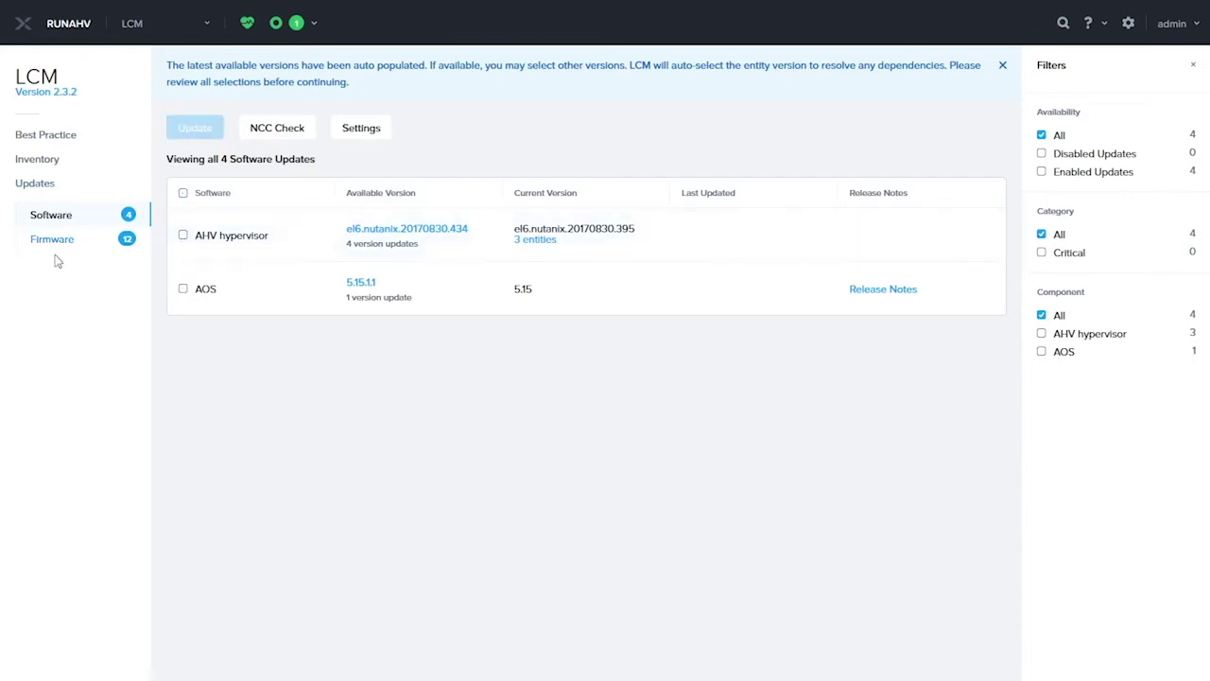
- Apply the single AOS 5.15.1.1 update and expand Stage 3 to follow its progress
left_click(183, 288)
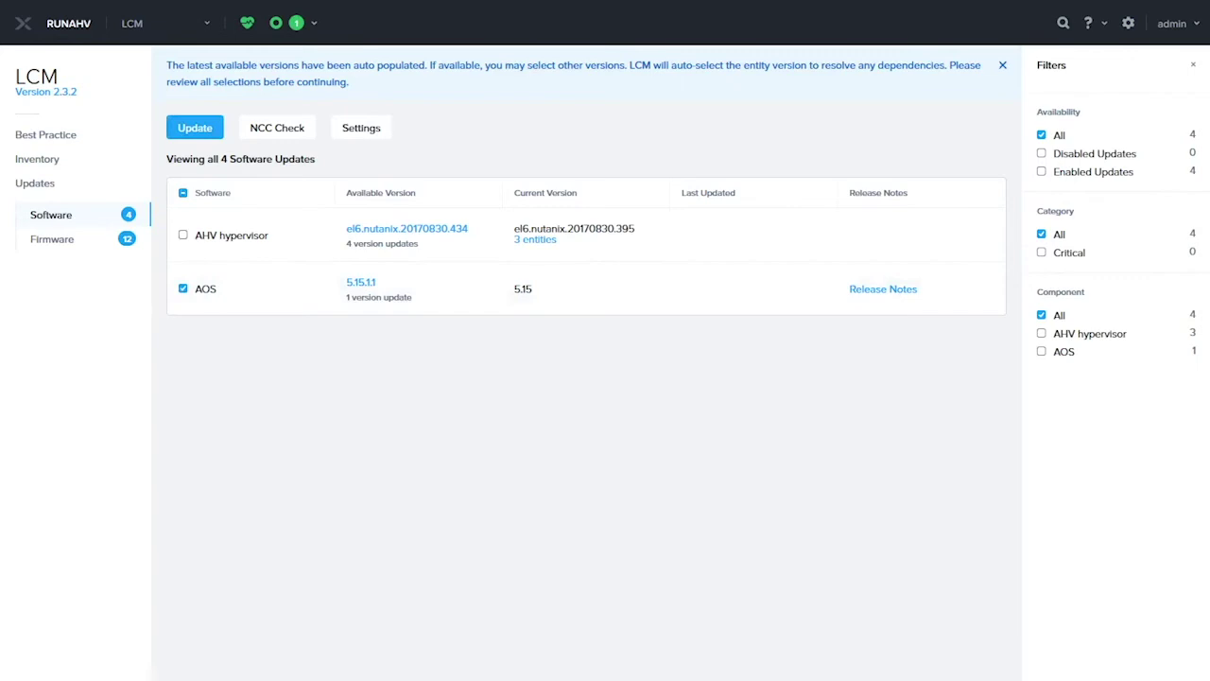
left_click(196, 132)
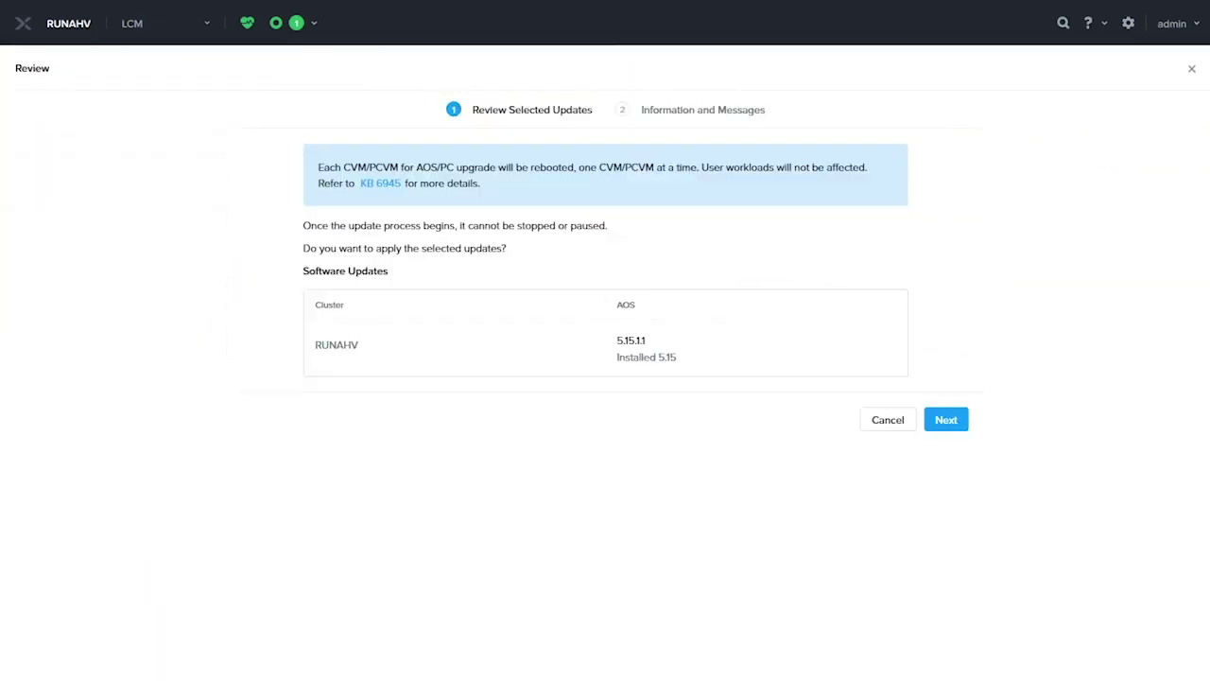
left_click(962, 426)
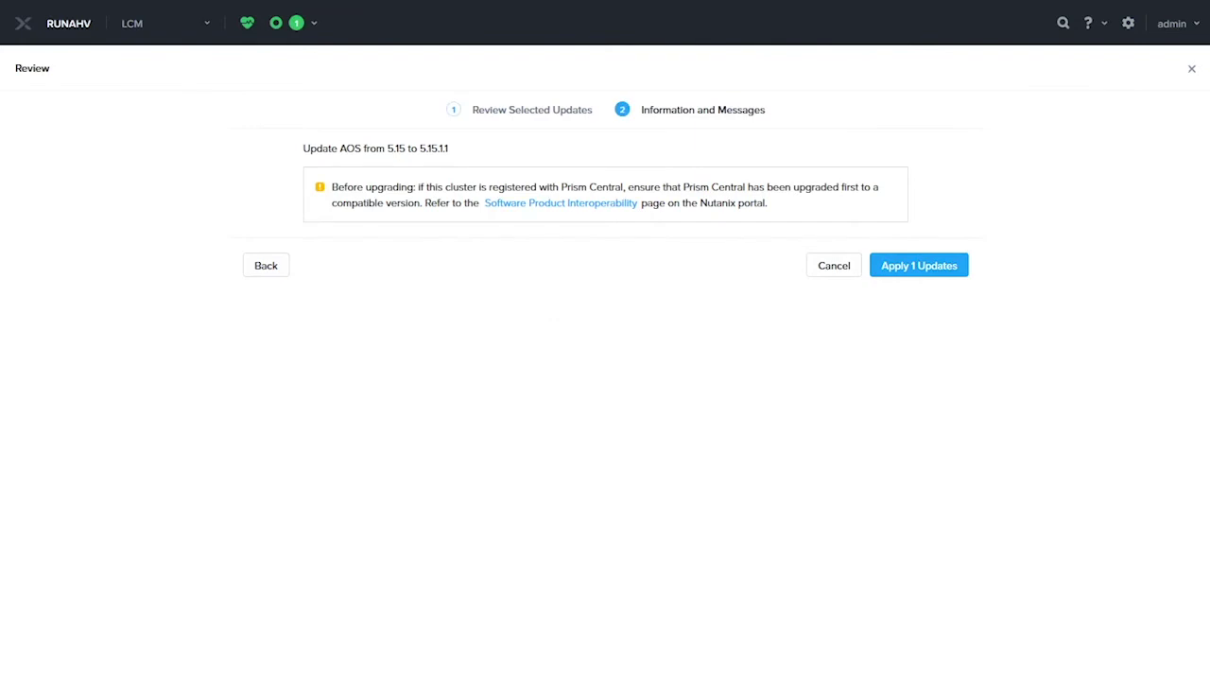
left_click(941, 271)
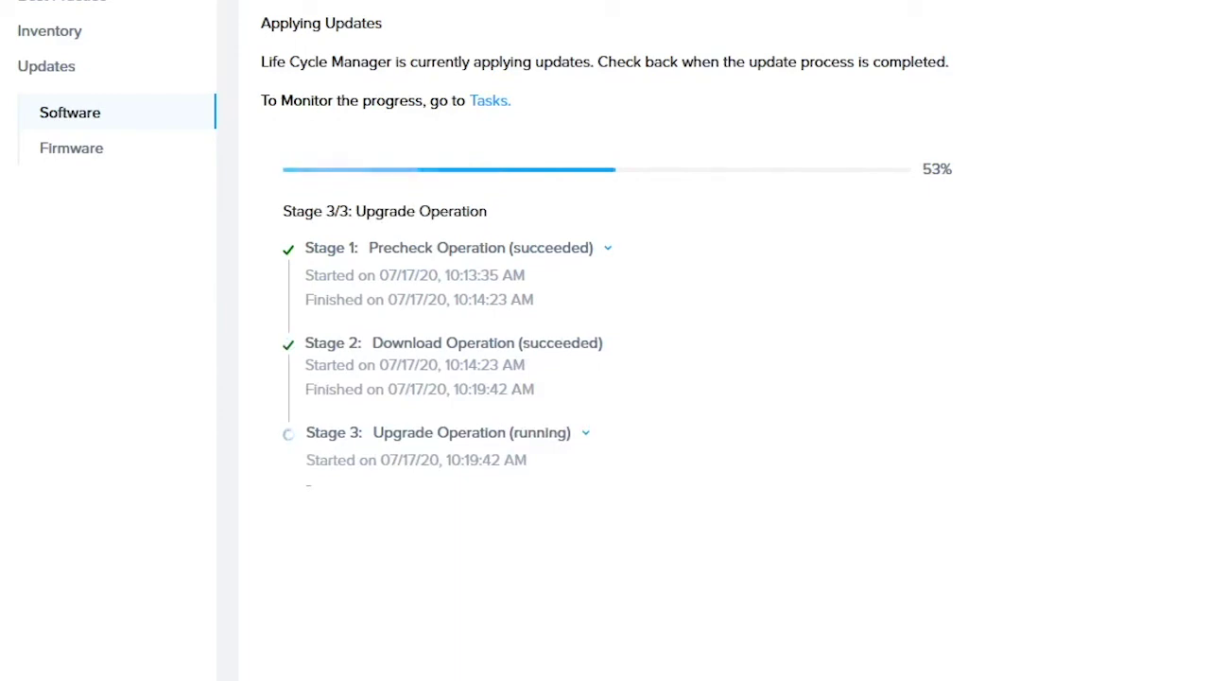
left_click(586, 433)
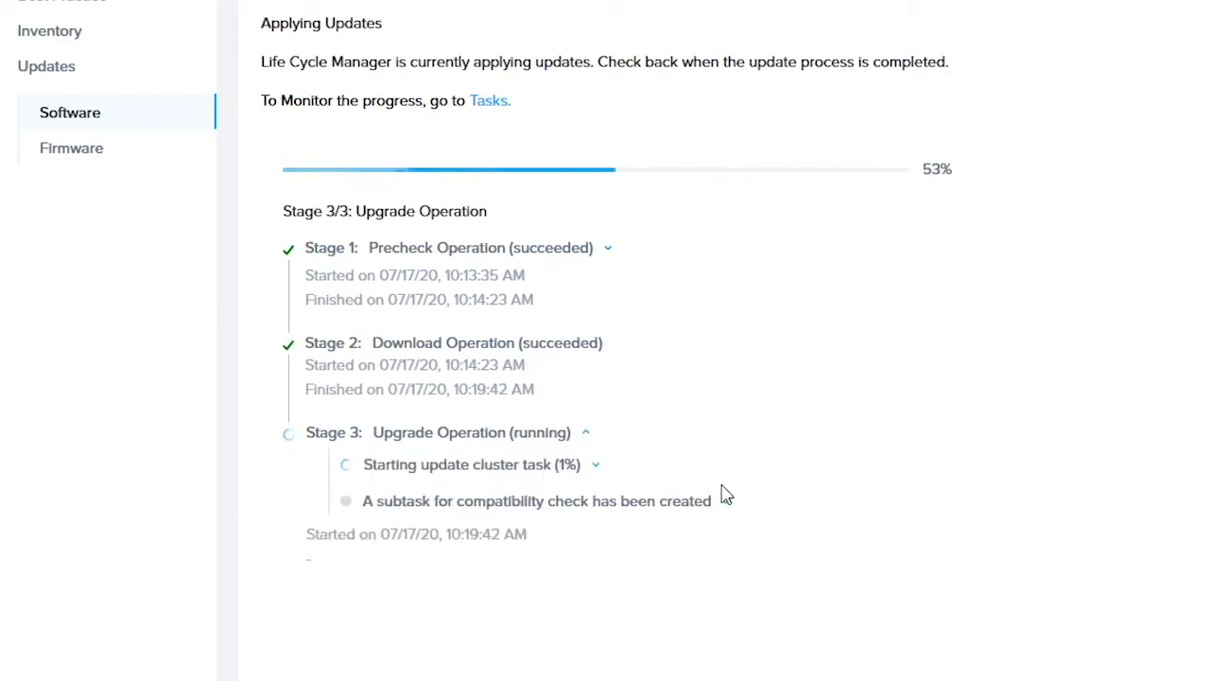
left_click(596, 466)
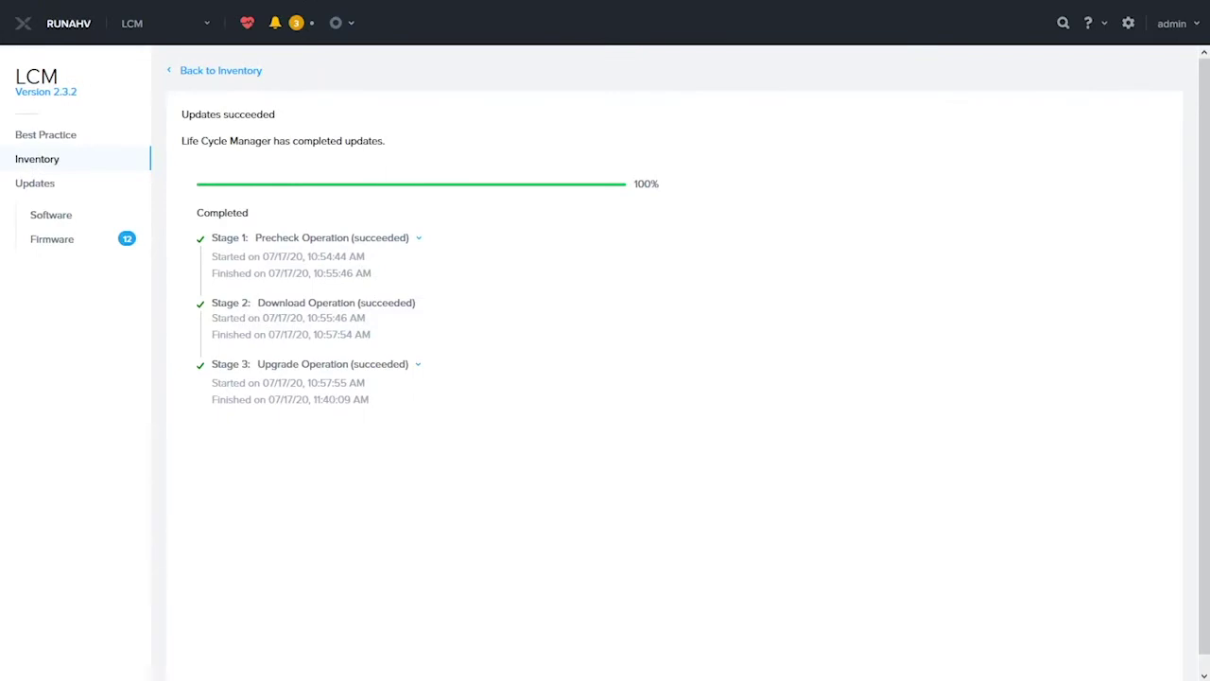
- Read the first 'Detected incompatible AHV version' alert, then return to the LCM page
left_click(295, 24)
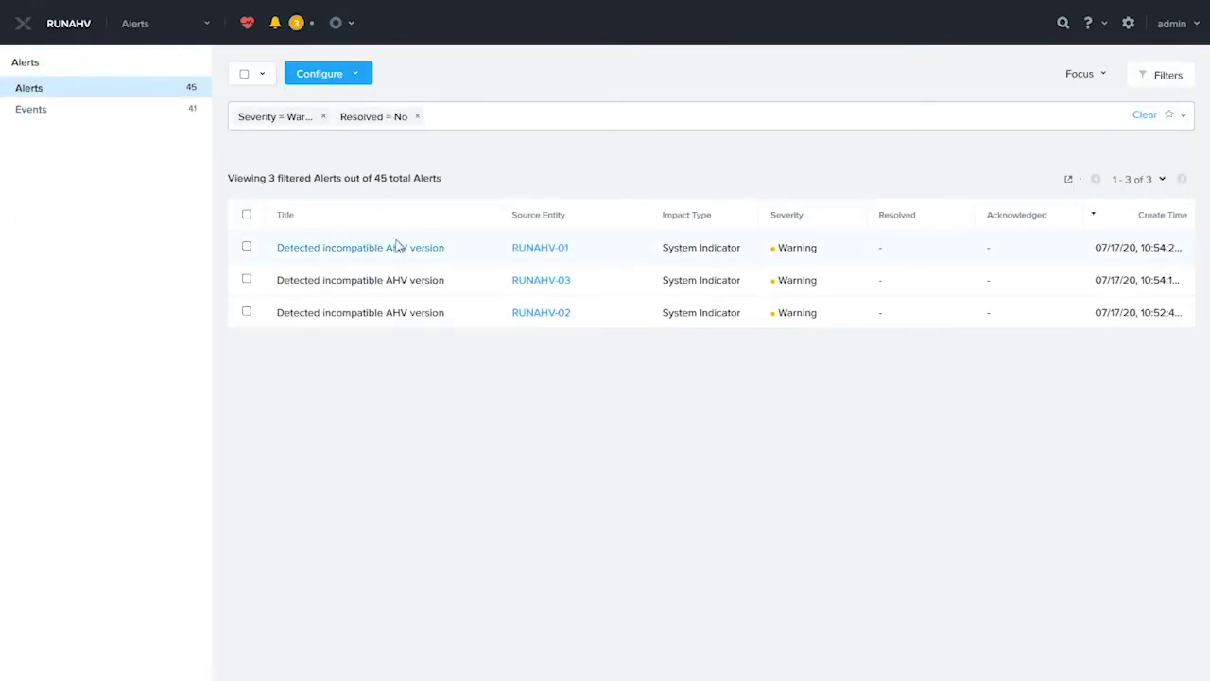
left_click(399, 249)
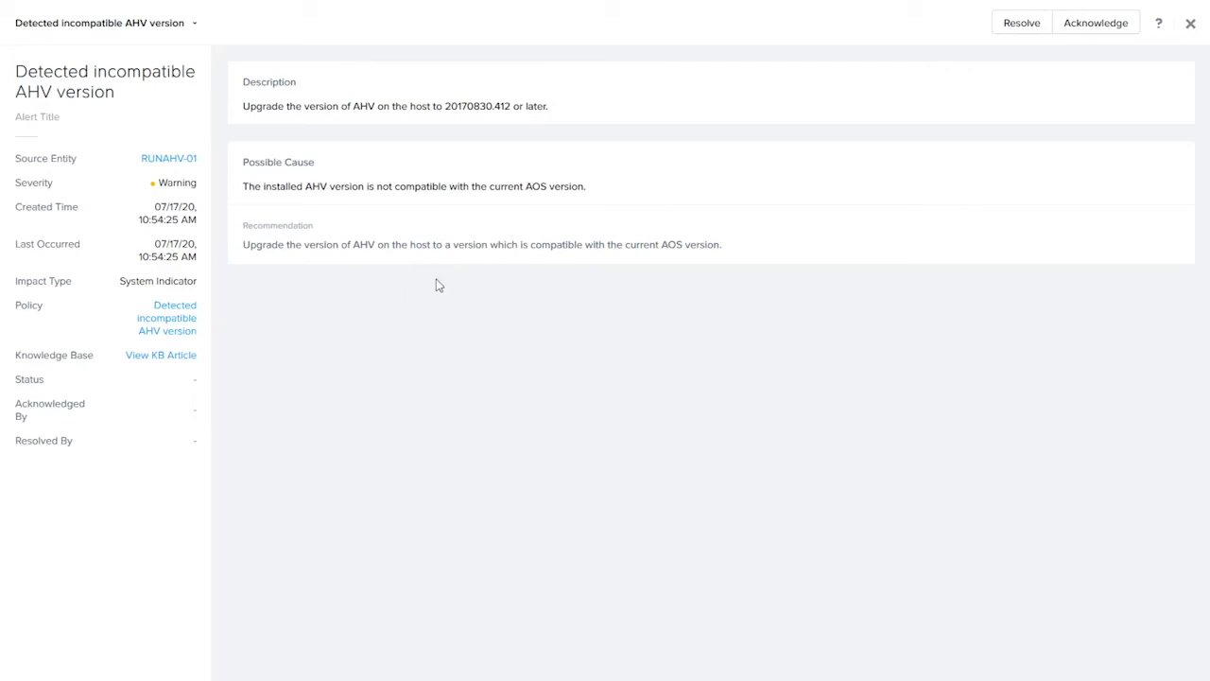
left_click(1190, 22)
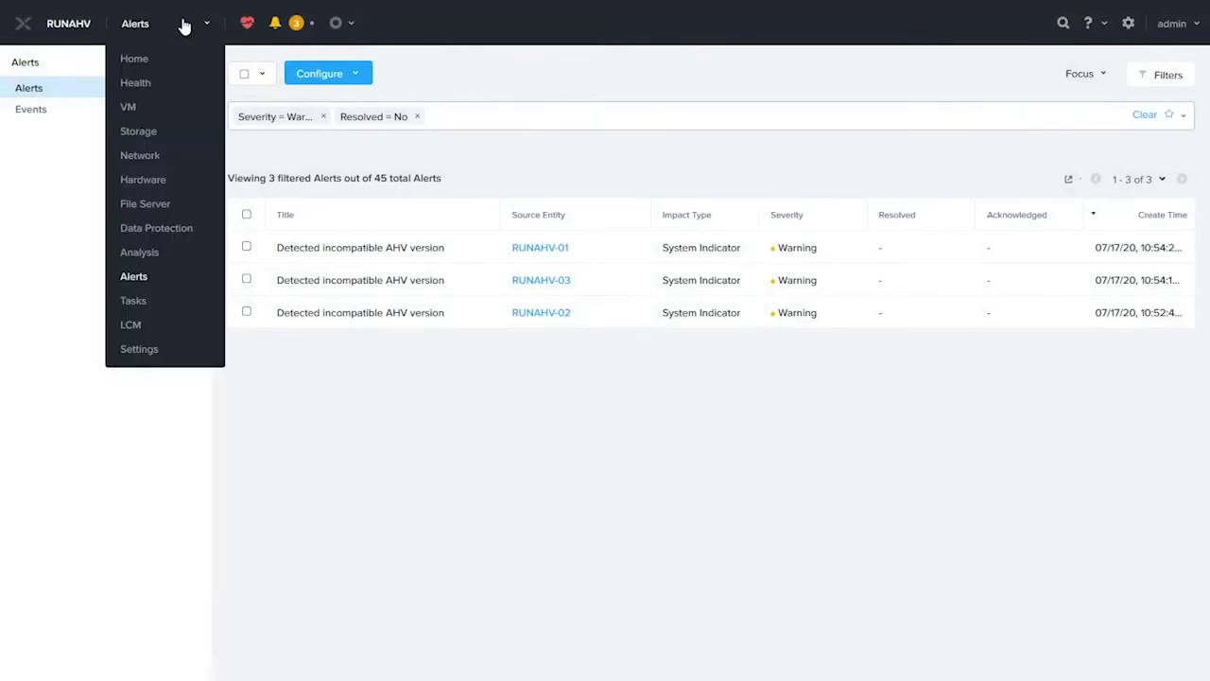
left_click(131, 323)
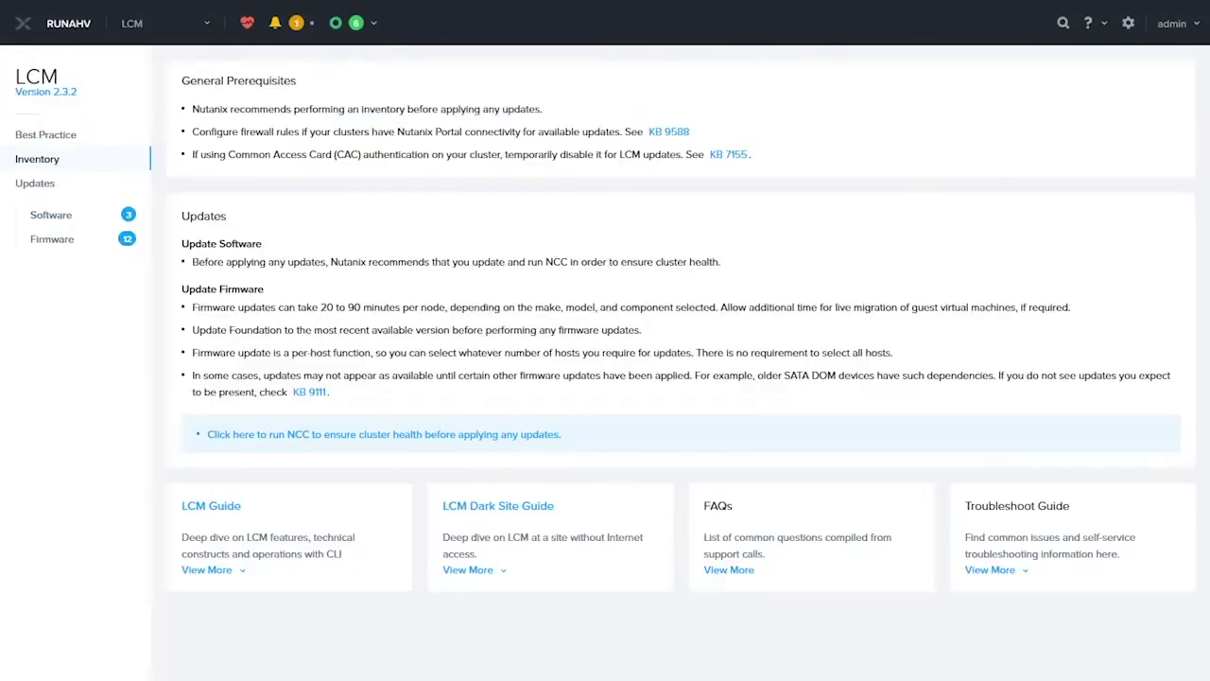
- Update AHV on all 3 hosts to el6.nutanix.20170830.434
left_click(53, 216)
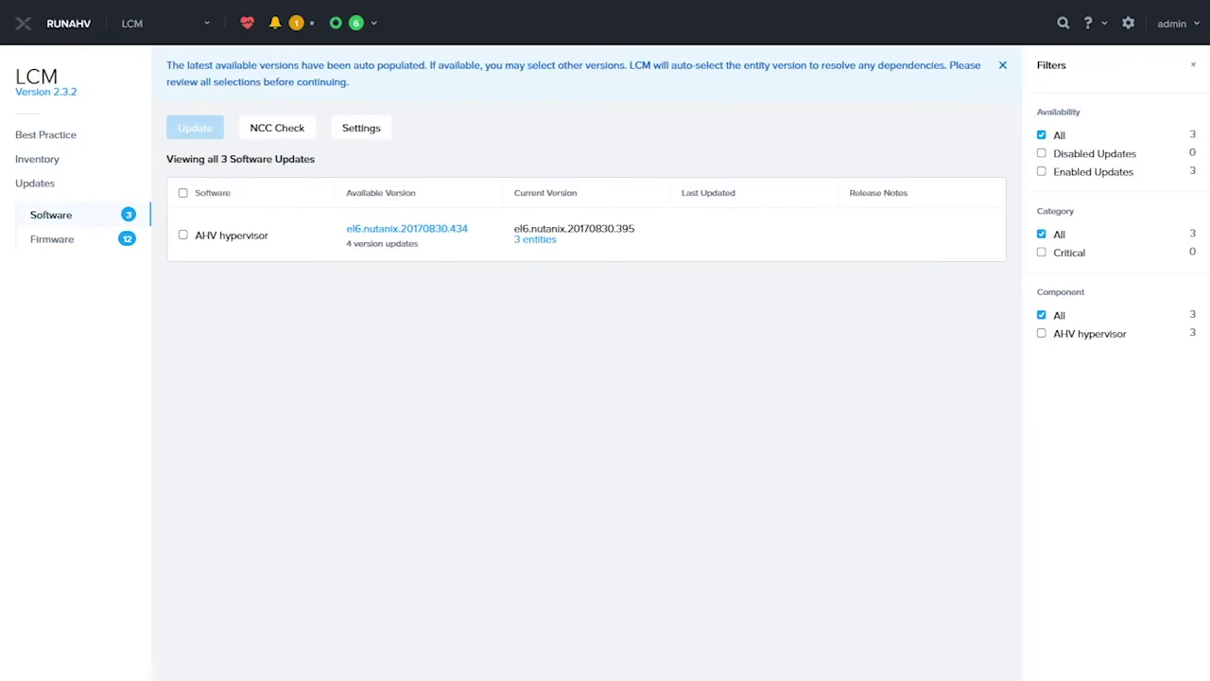
left_click(375, 230)
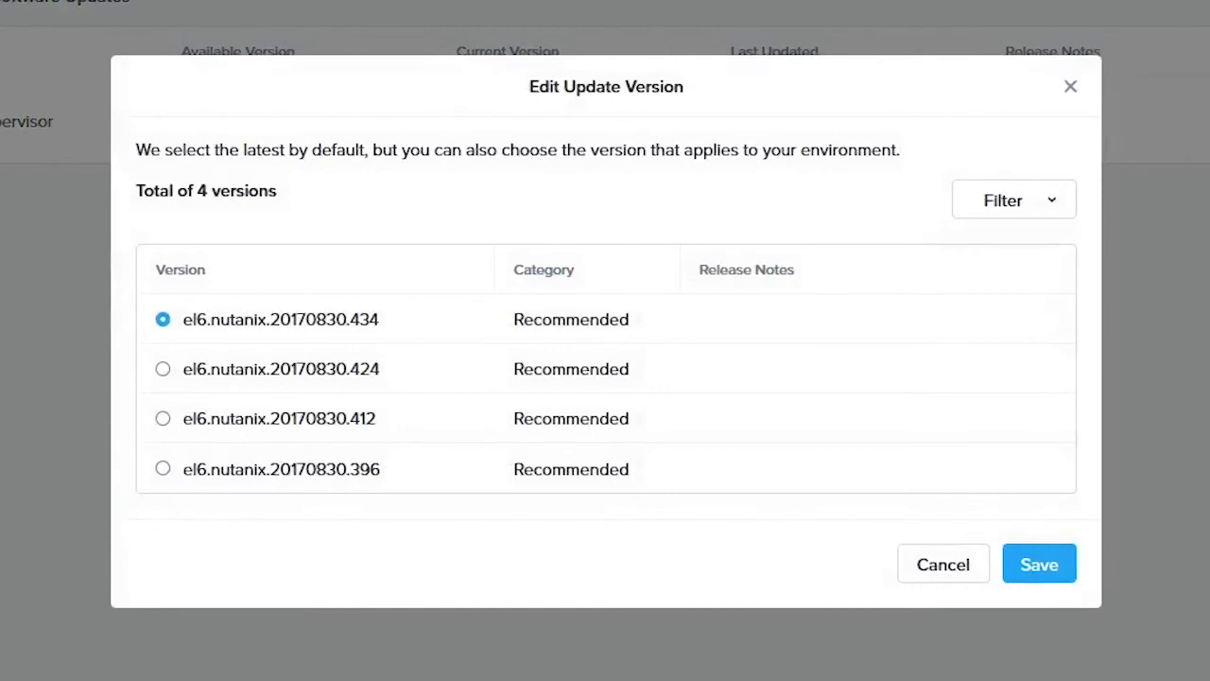
left_click(1046, 568)
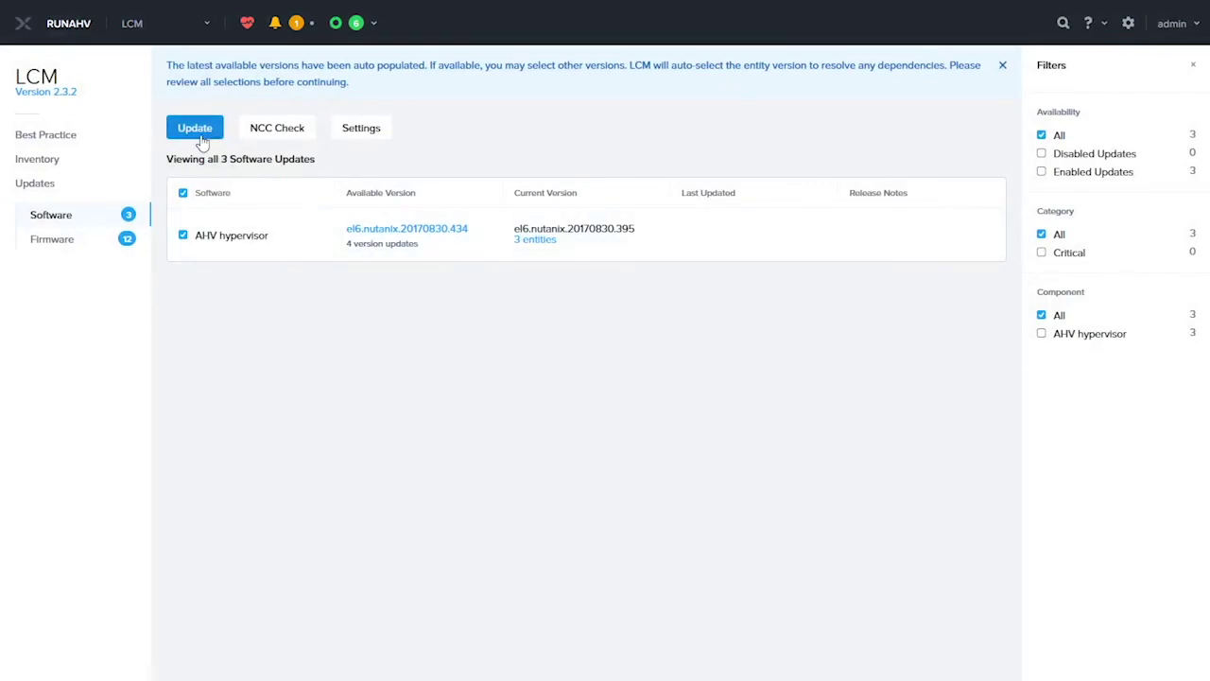
left_click(199, 132)
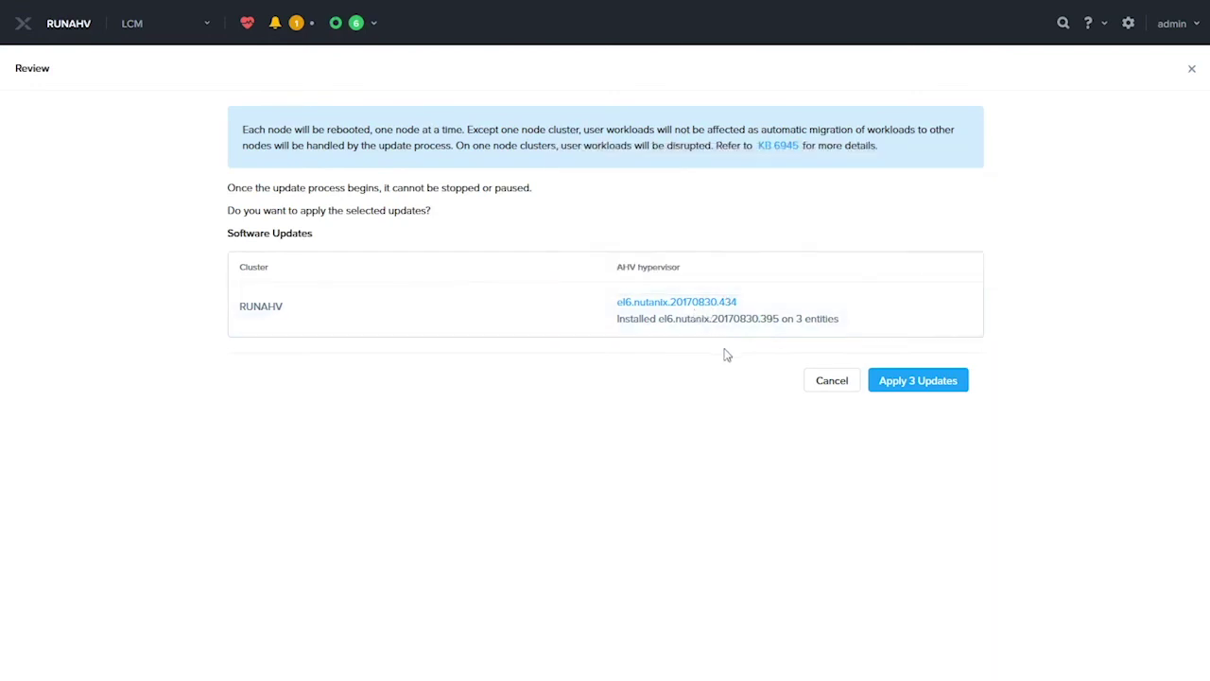
left_click(882, 380)
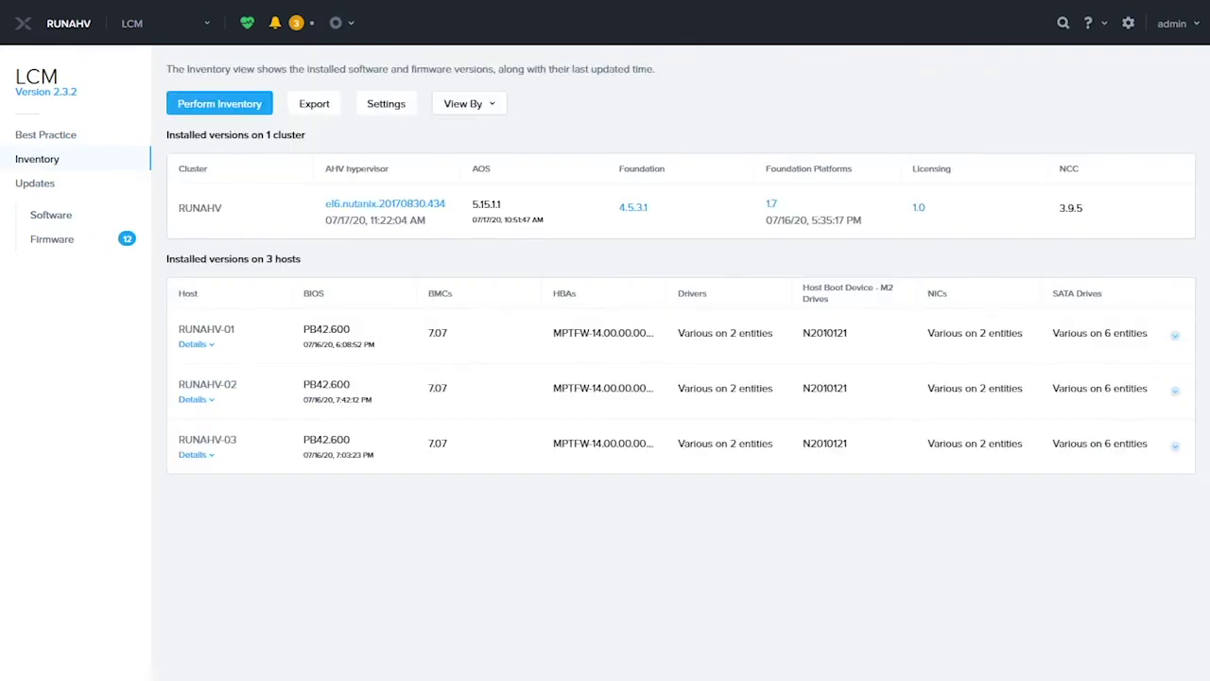
- Check each host's AHV version and the AOS last-updated date in the Inventory
left_click(355, 215)
left_click_drag(471, 220, 551, 227)
left_click(569, 234)
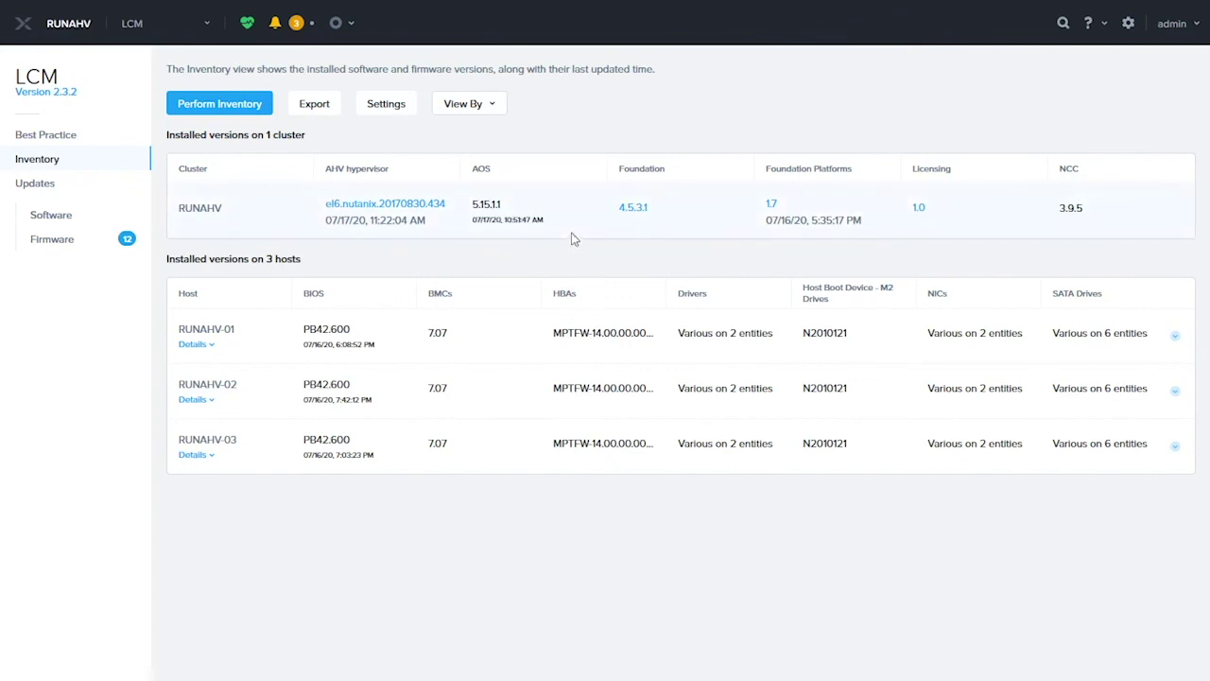
- Confirm version 5.15.1.1 LTS in About Nutanix, then close the dialog
left_click(1174, 25)
left_click(1117, 233)
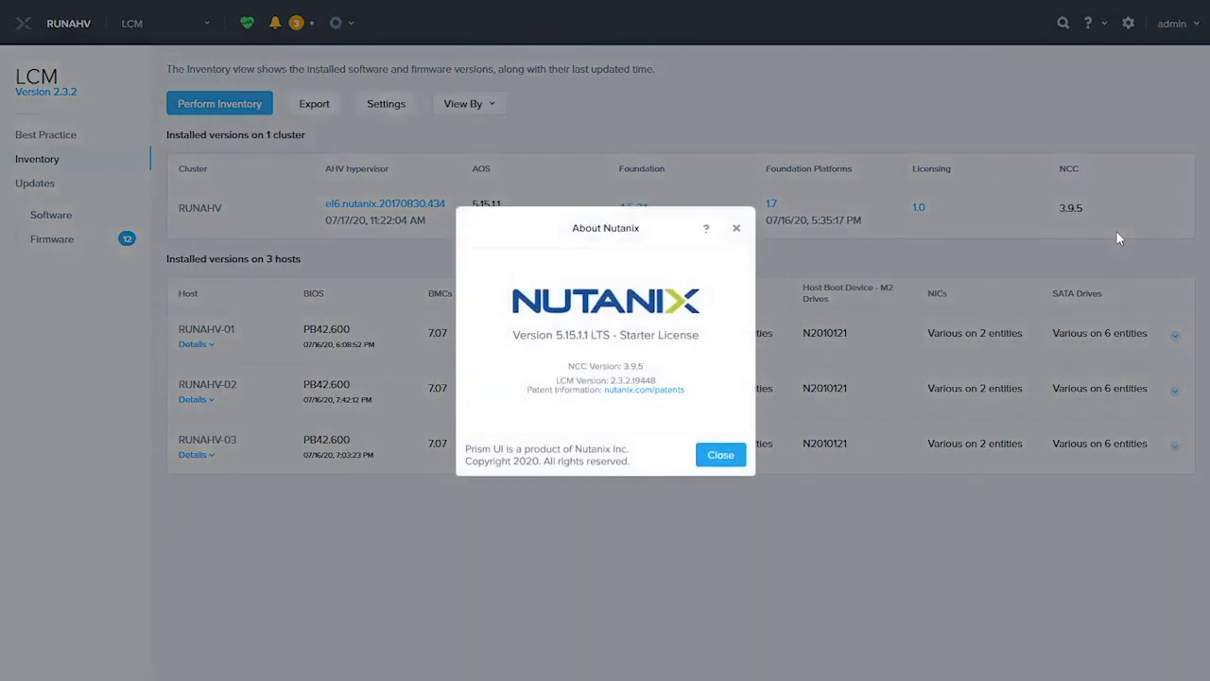
left_click(721, 454)
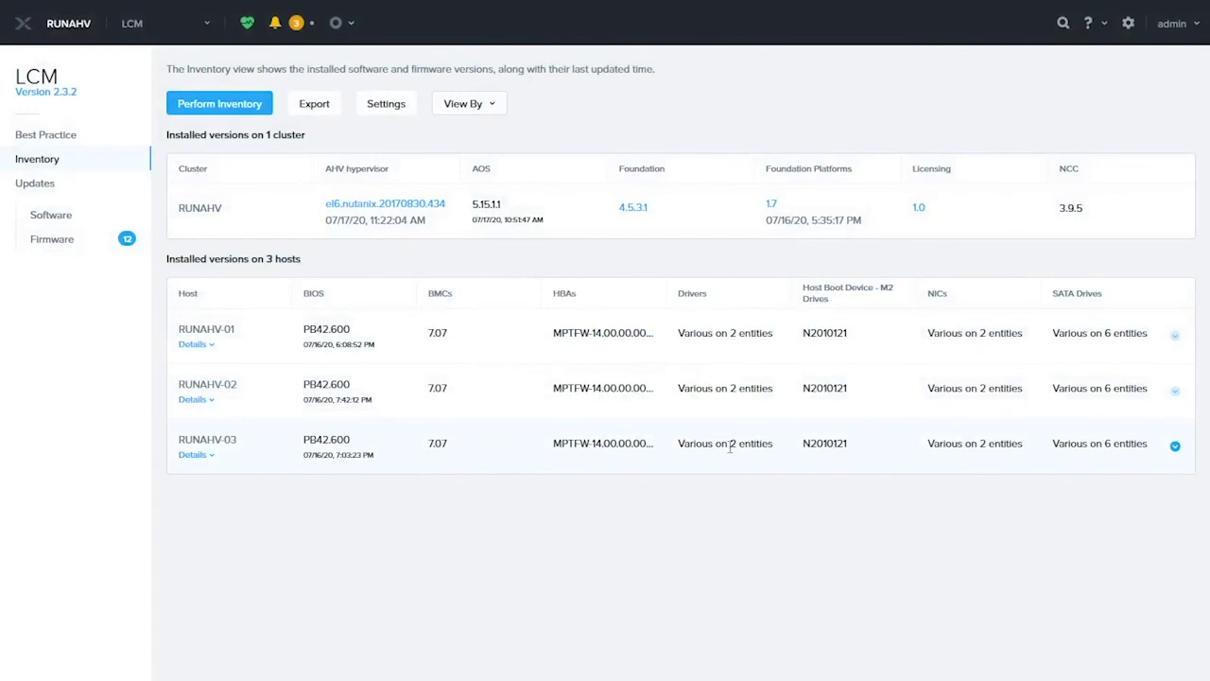